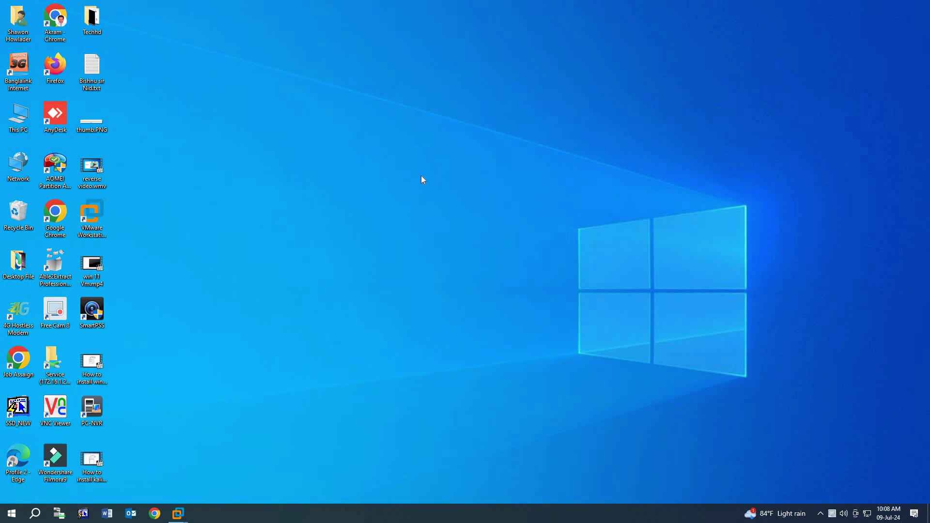
Launch Firefox from its desktop shortcut to get a blank new tab
{"action": "double_click", "coordinate": [53, 68]}
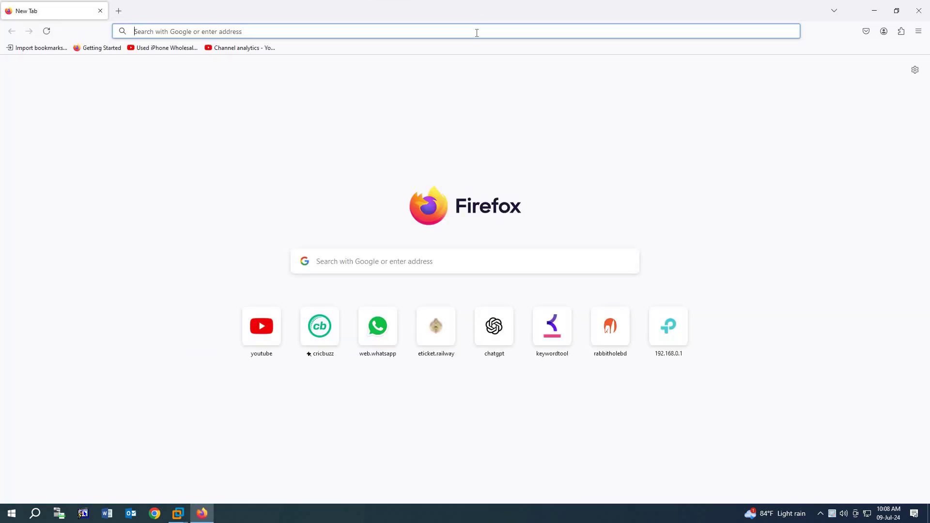
Enter 'download windows ser' in the address bar to bring up search suggestions
{"action": "type", "text": "do"}
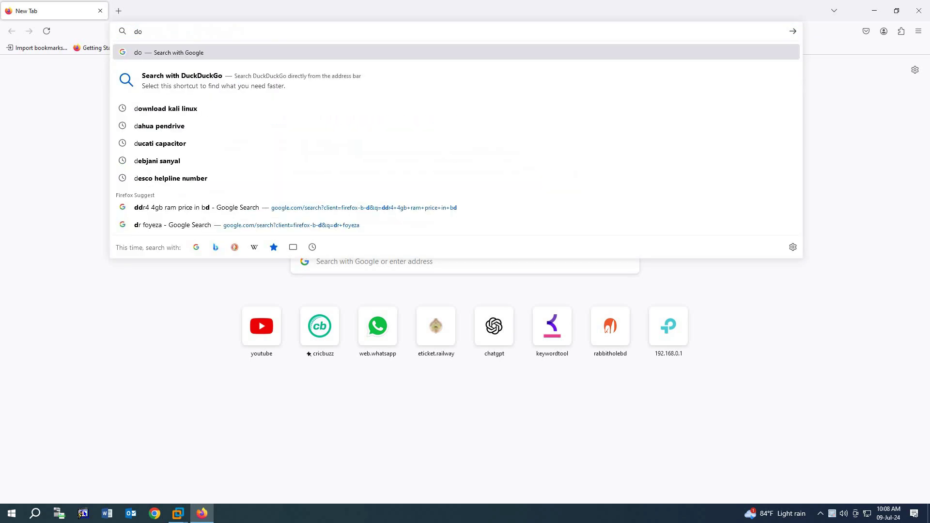
{"action": "type", "text": "wnl"}
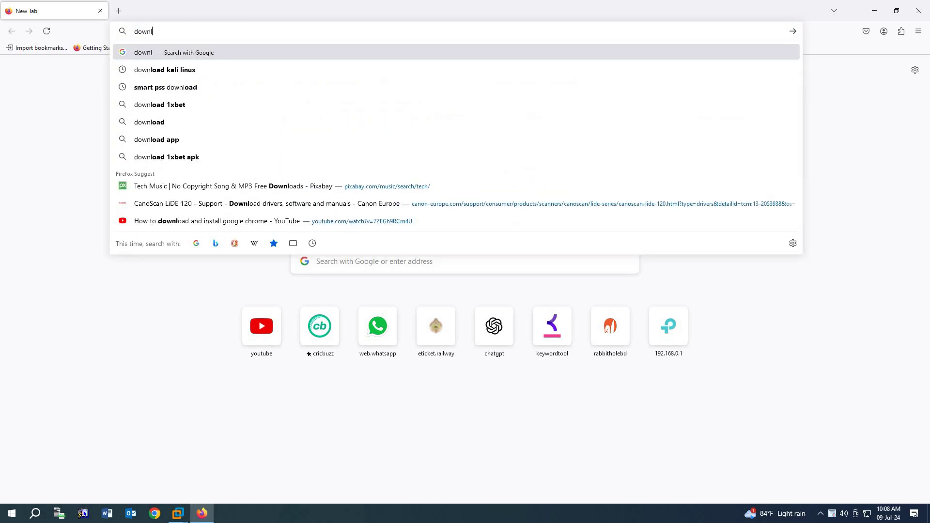
{"action": "type", "text": "oad "}
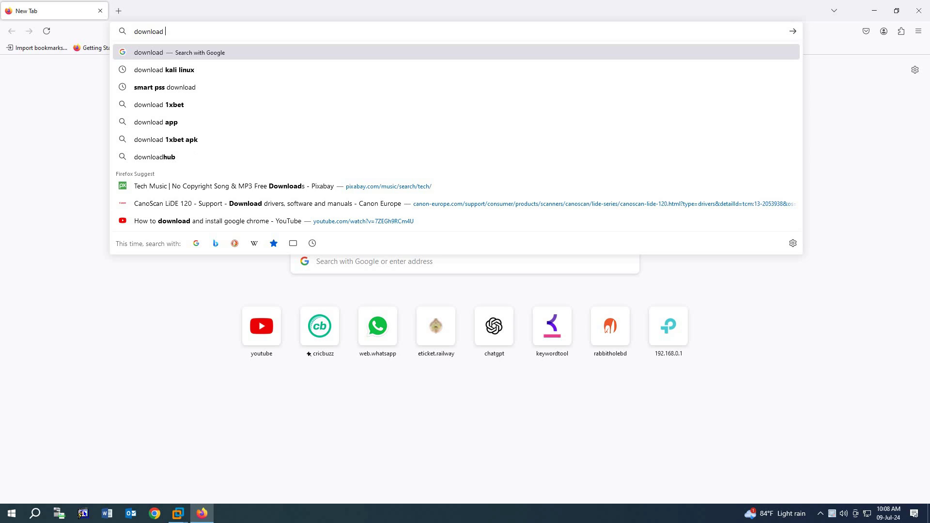
{"action": "type", "text": "win"}
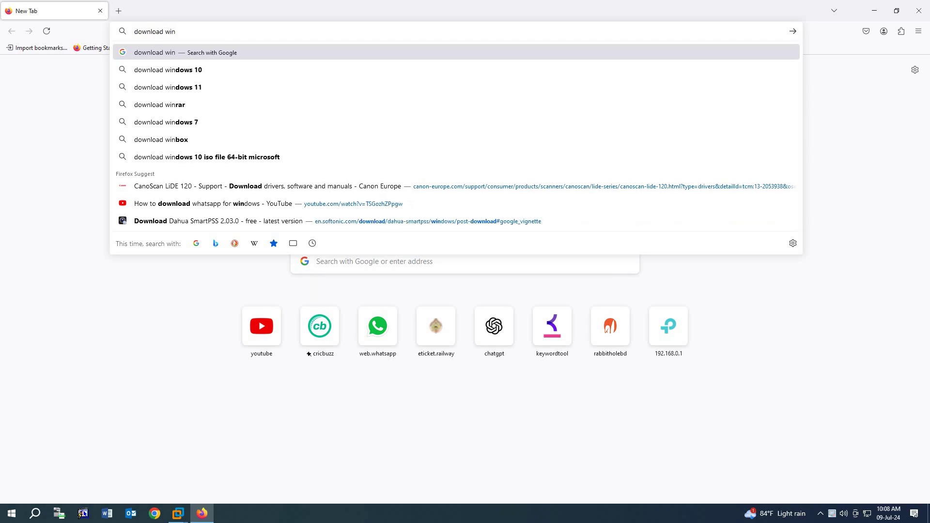
{"action": "type", "text": "dows"}
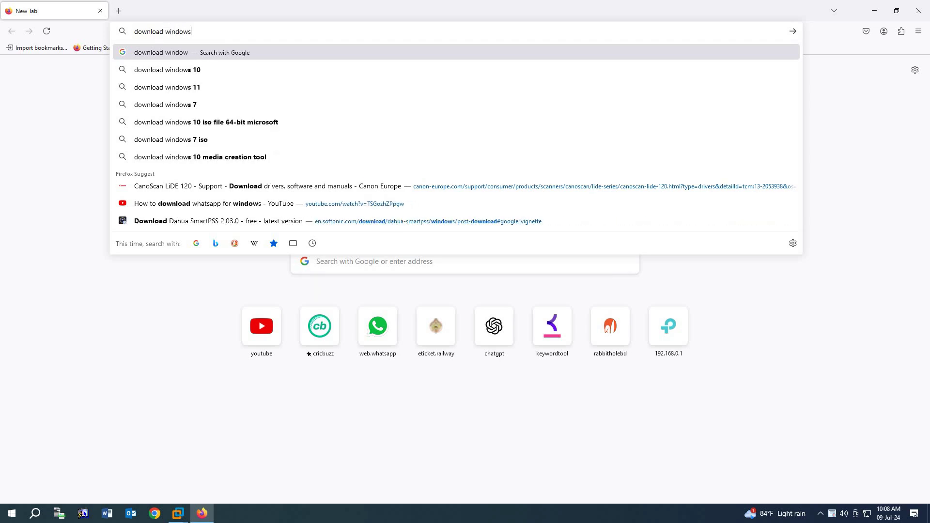
{"action": "type", "text": " s"}
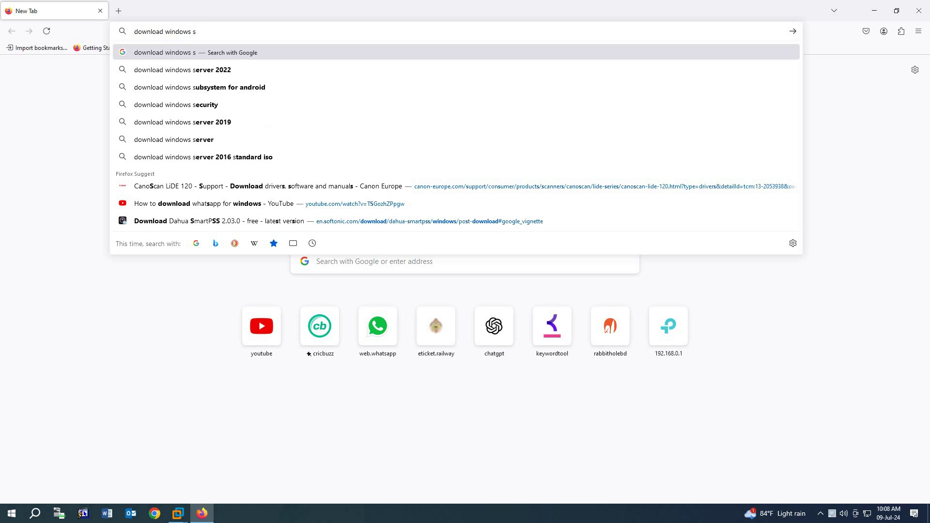
{"action": "type", "text": "er"}
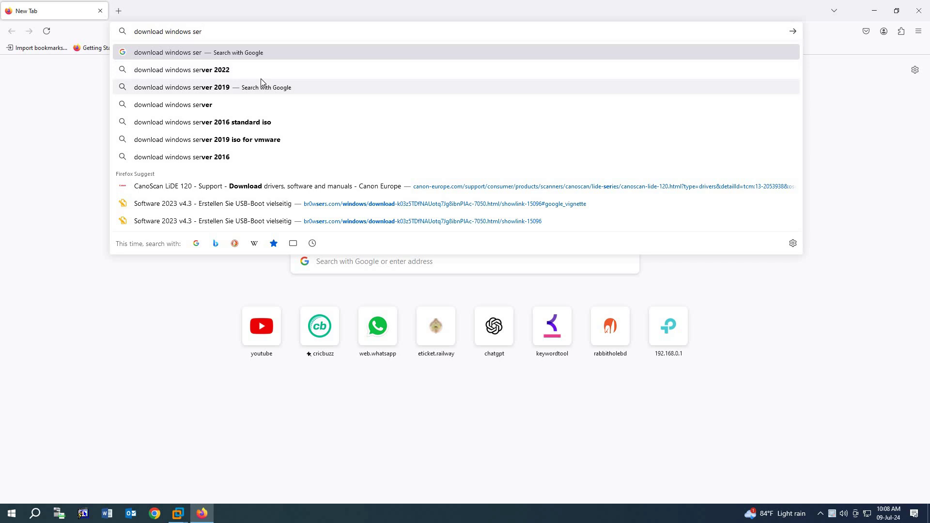
Search 'download windows server 2022' and open the Microsoft Evaluation Center result in a new tab
{"action": "left_click", "coordinate": [239, 72]}
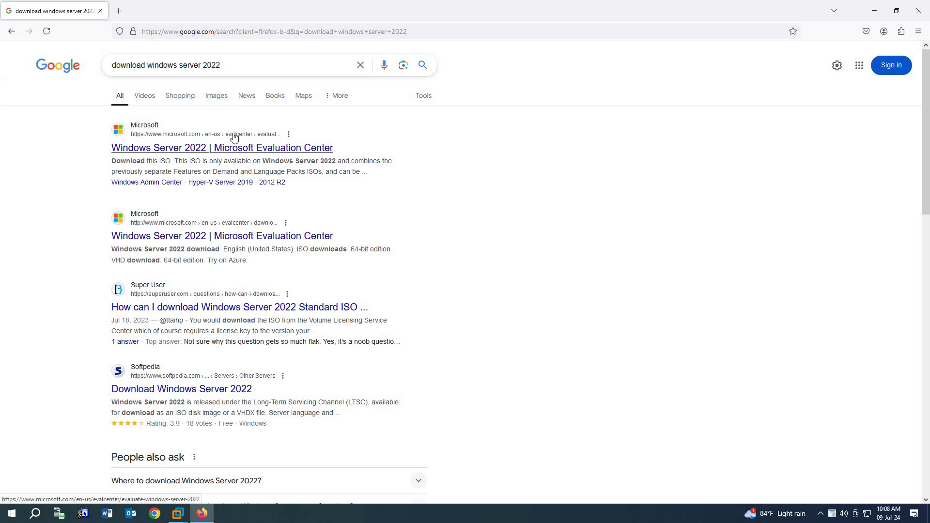
{"action": "right_click", "coordinate": [217, 150]}
{"action": "left_click", "coordinate": [242, 153]}
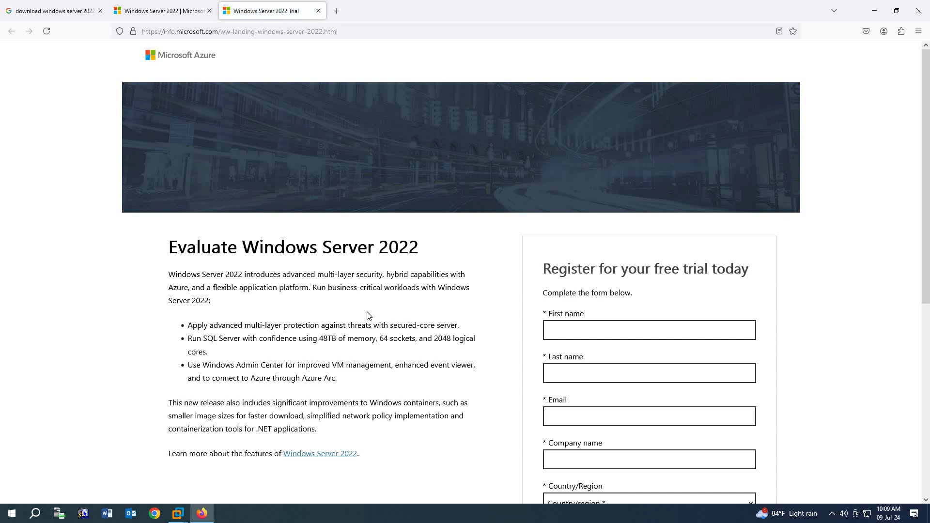
{"action": "scroll", "coordinate": [367, 315], "scroll_direction": "down", "scroll_amount": 4}
{"action": "left_click", "coordinate": [591, 119]}
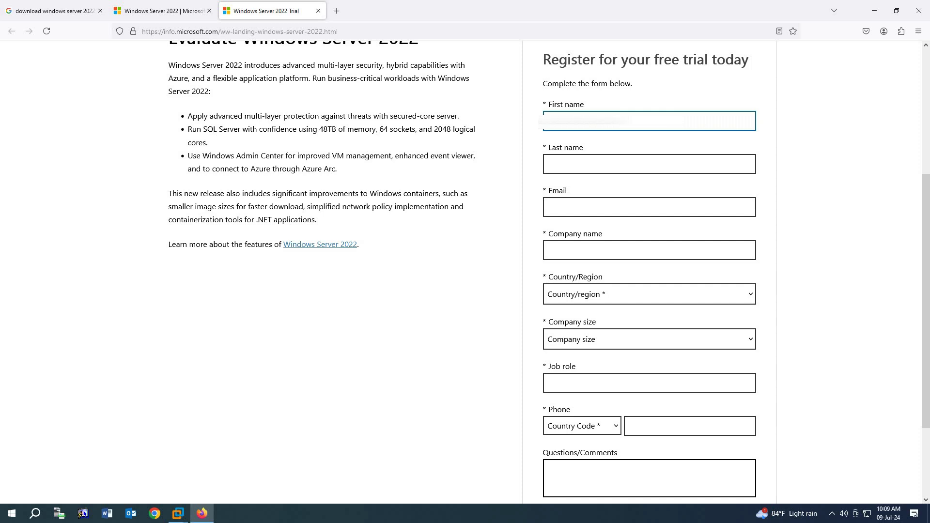
{"action": "left_click", "coordinate": [593, 167]}
{"action": "key", "text": "ctrl+v"}
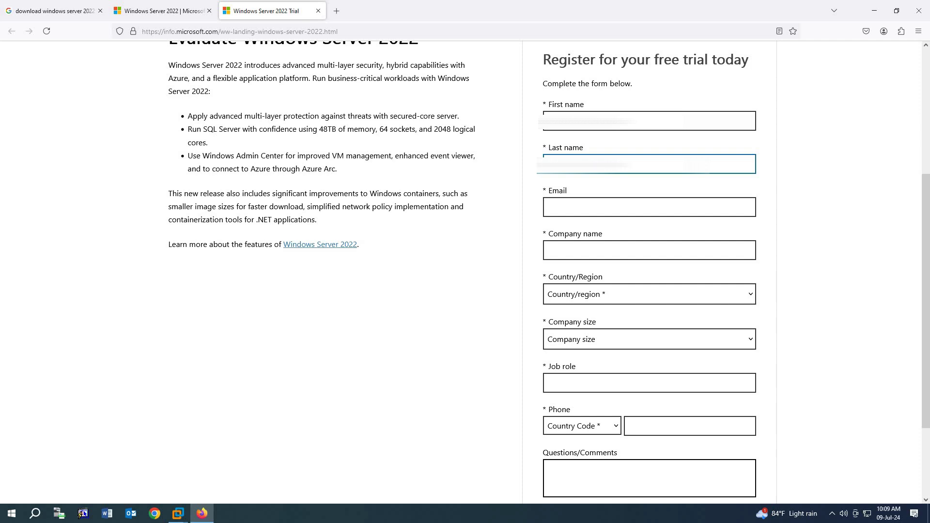
{"action": "left_click", "coordinate": [608, 206]}
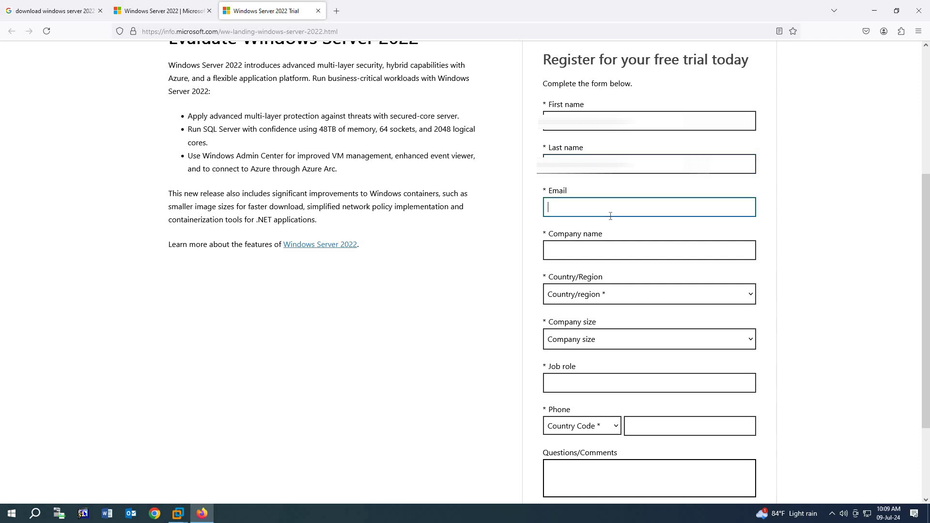
{"action": "key", "text": "ctrl+v"}
{"action": "type", "text": "@"}
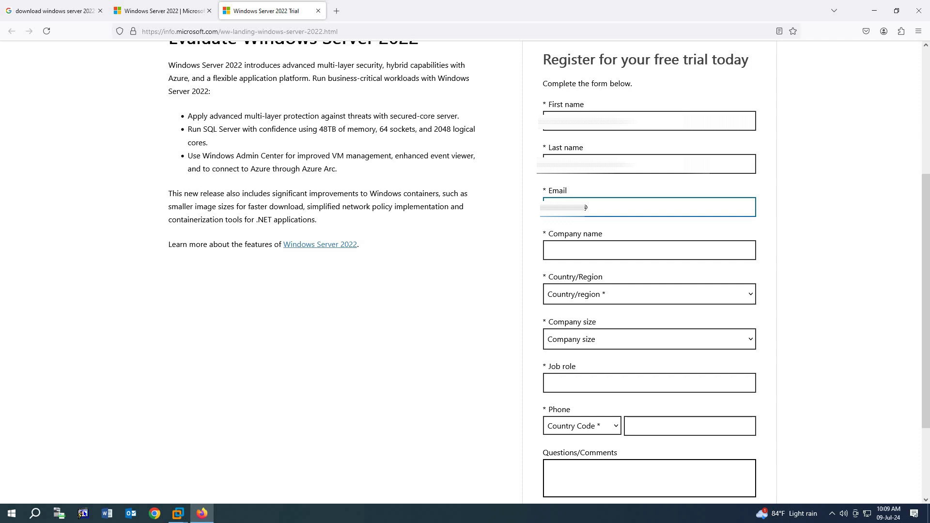
{"action": "type", "text": "gmail.co"}
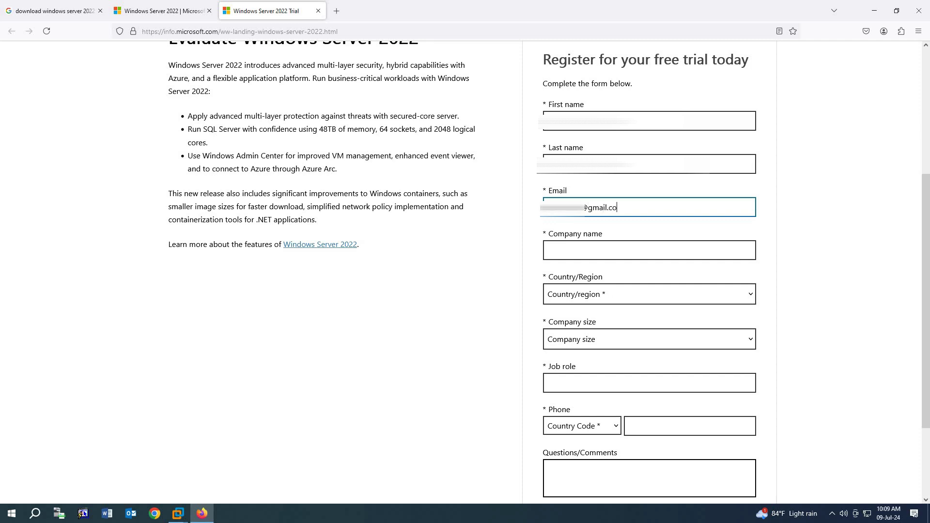
{"action": "type", "text": "m"}
{"action": "left_click", "coordinate": [602, 248]}
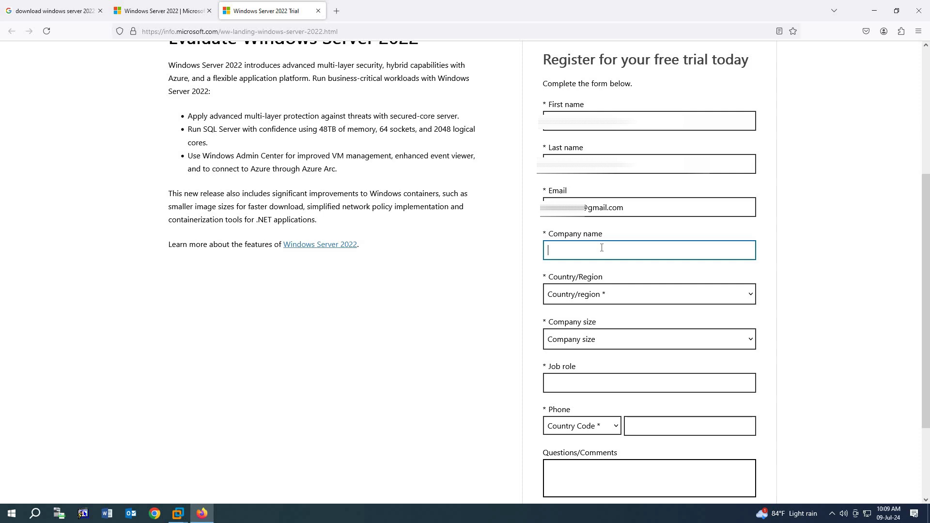
{"action": "key", "text": "ctrl+v"}
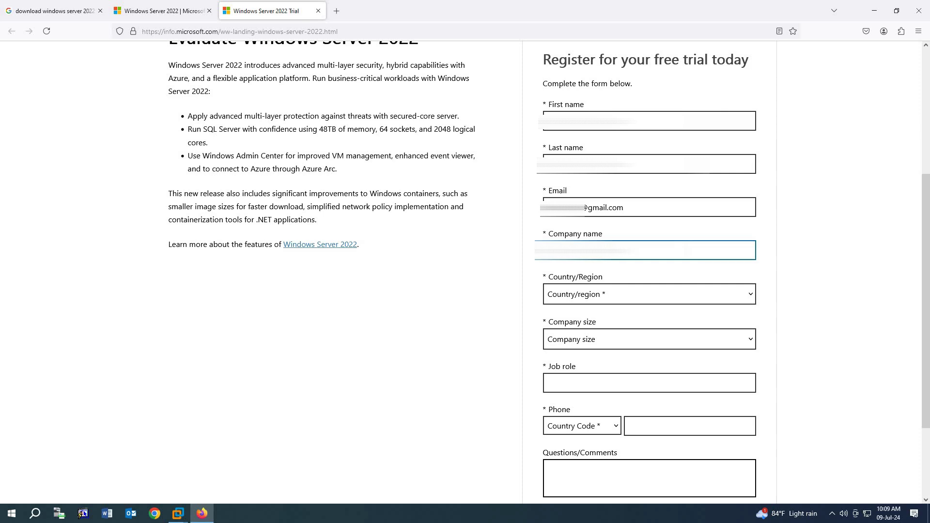
Set the form's country to India and choose a company size
{"action": "left_click", "coordinate": [742, 297]}
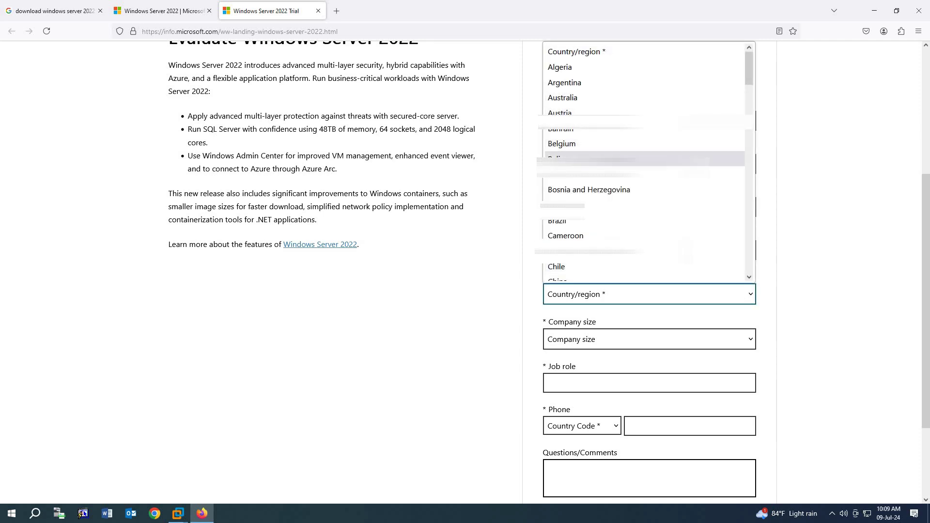
{"action": "scroll", "coordinate": [591, 225], "scroll_direction": "down", "scroll_amount": 6}
{"action": "scroll", "coordinate": [592, 226], "scroll_direction": "down", "scroll_amount": 5}
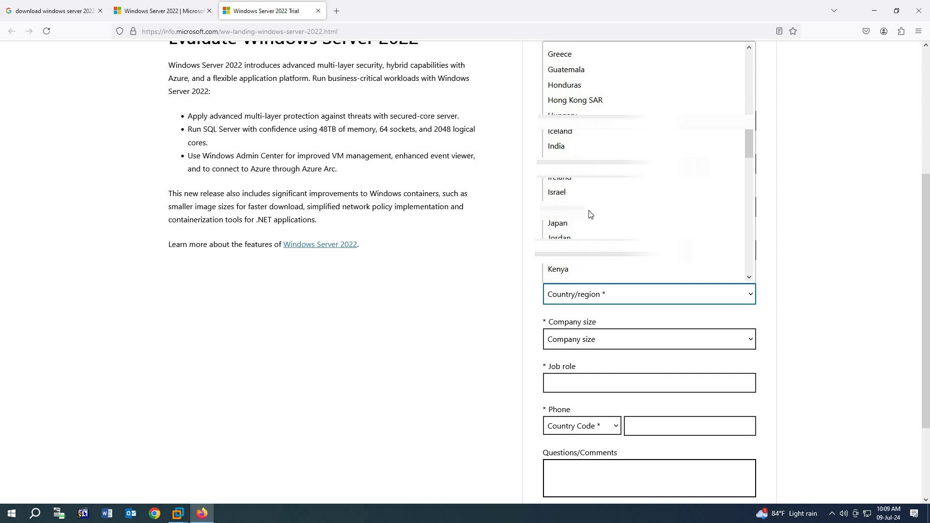
{"action": "left_click", "coordinate": [584, 148]}
{"action": "scroll", "coordinate": [679, 349], "scroll_direction": "down", "scroll_amount": 4}
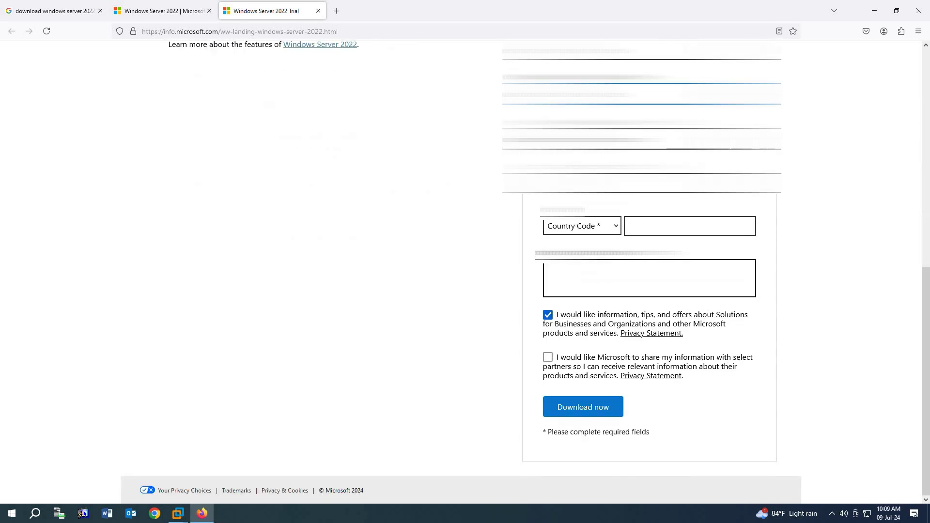
{"action": "left_click", "coordinate": [642, 182]}
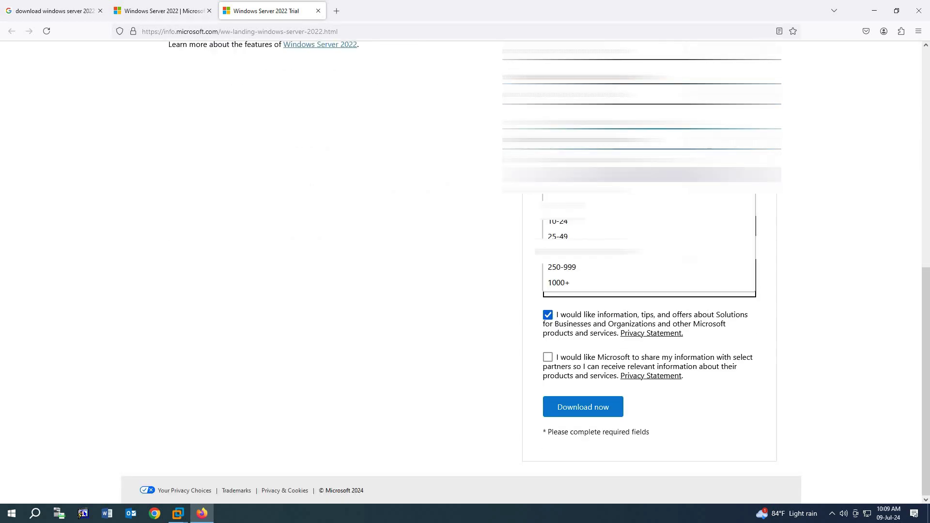
{"action": "left_click", "coordinate": [589, 251]}
{"action": "key", "text": "Tab"}
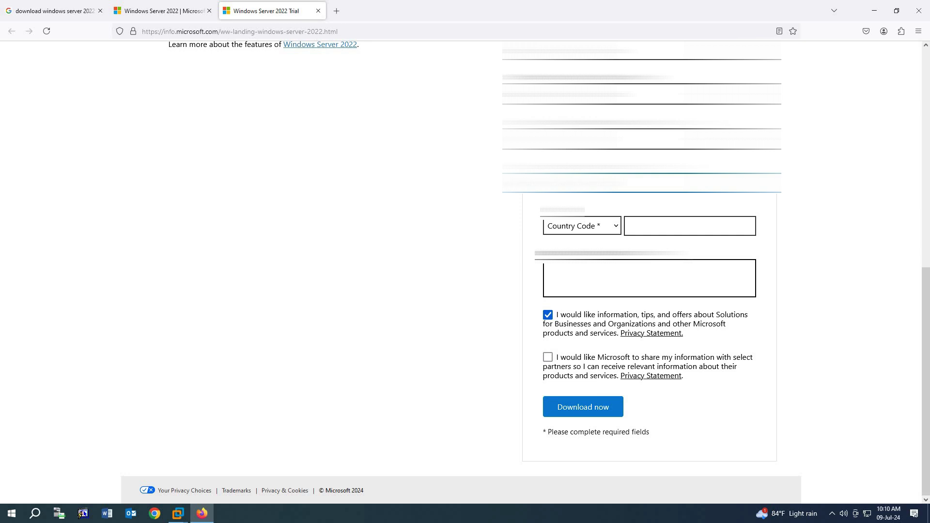
Add the country code and phone number, then submit the form with Download now
{"action": "left_click", "coordinate": [612, 227]}
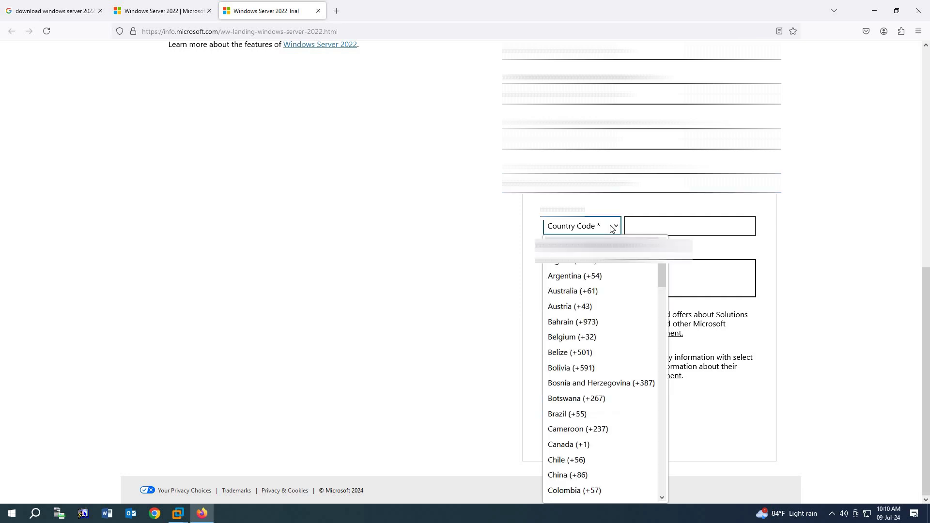
{"action": "left_click", "coordinate": [676, 227]}
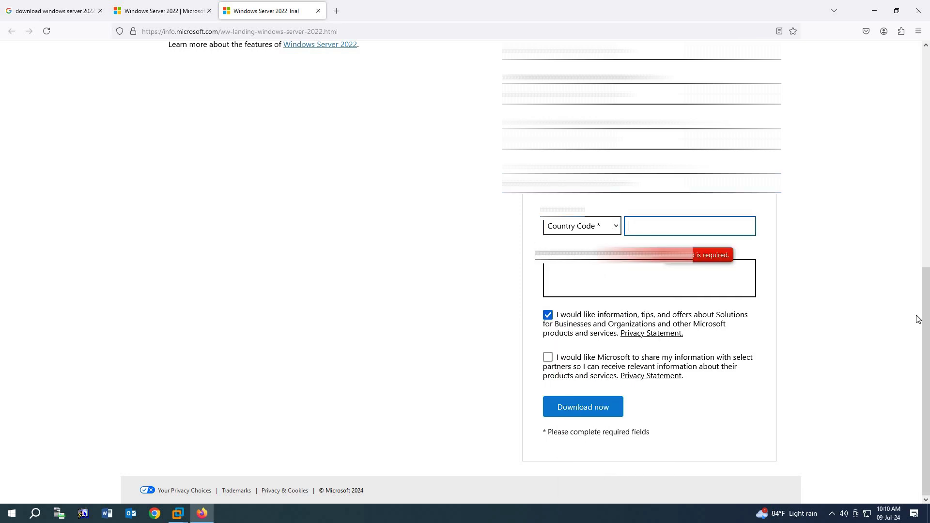
{"action": "type", "text": "01"}
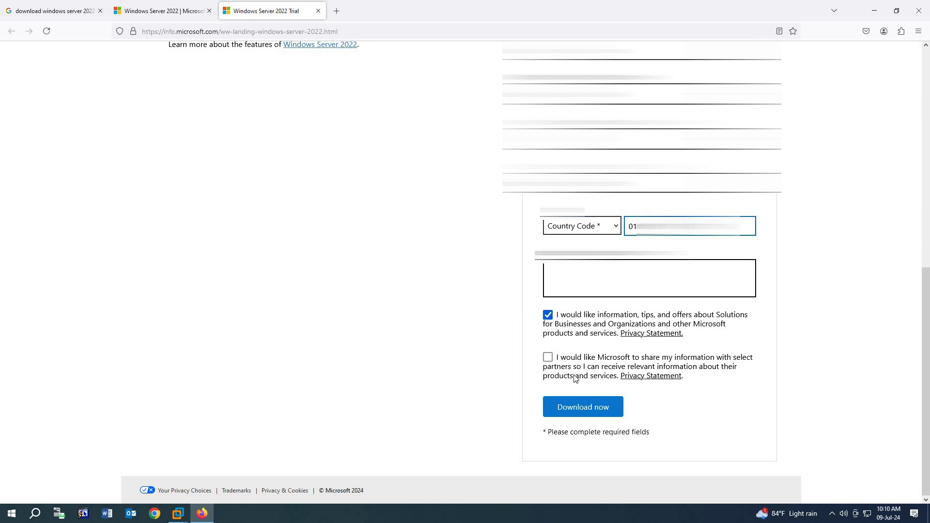
{"action": "left_click", "coordinate": [587, 404]}
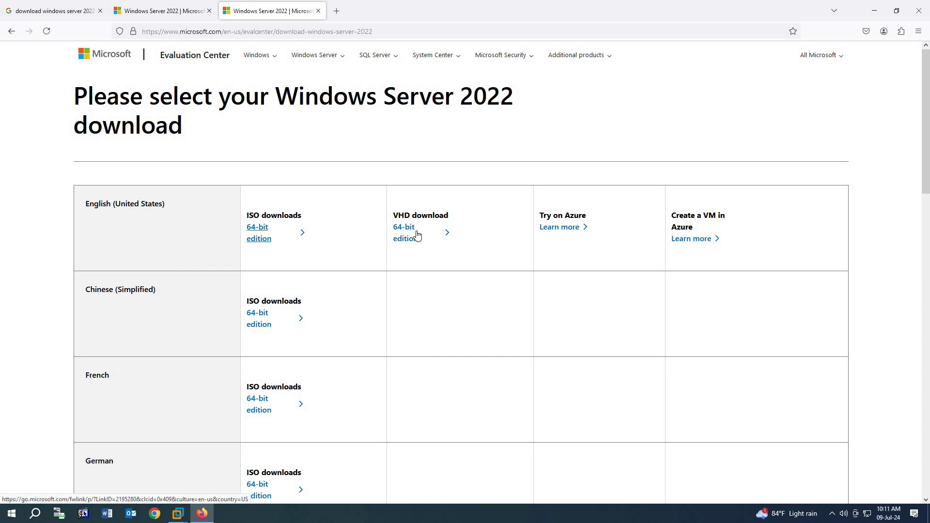
Download the English (United States) 64-bit Windows Server 2022 ISO, about 4.7 GB
{"action": "left_click", "coordinate": [255, 237]}
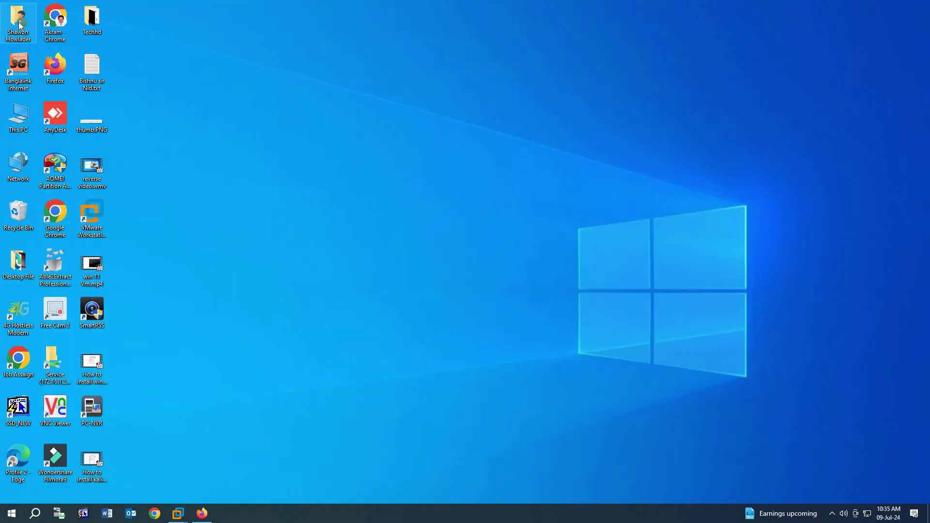
{"action": "double_click", "coordinate": [20, 26]}
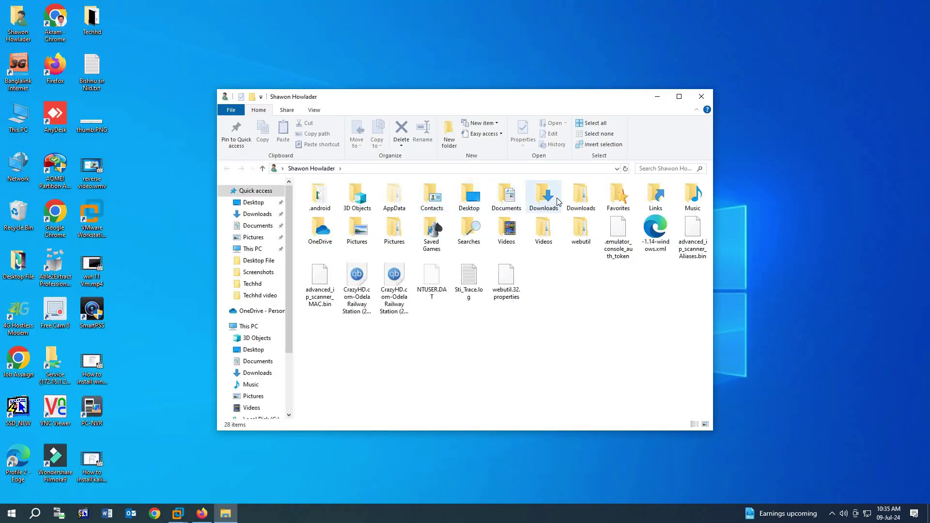
{"action": "left_click", "coordinate": [552, 196]}
{"action": "double_click", "coordinate": [553, 196]}
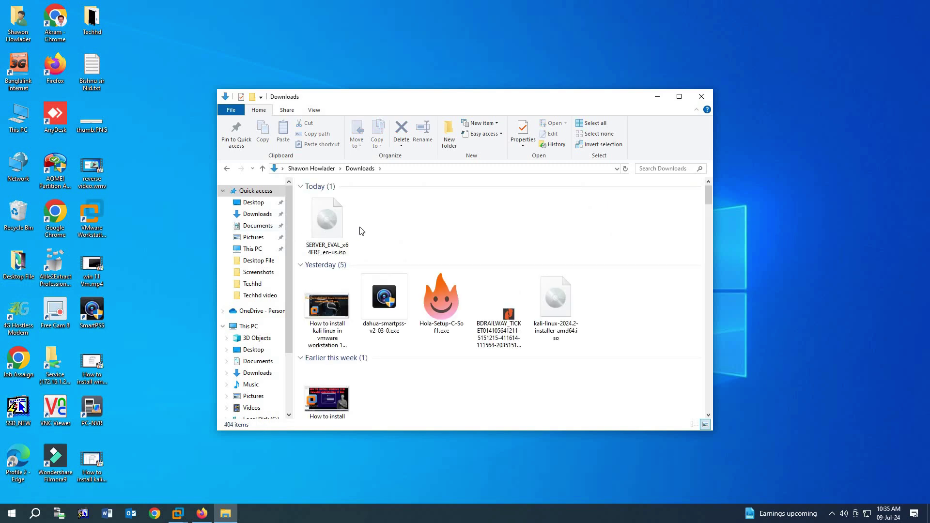
{"action": "left_click", "coordinate": [701, 95]}
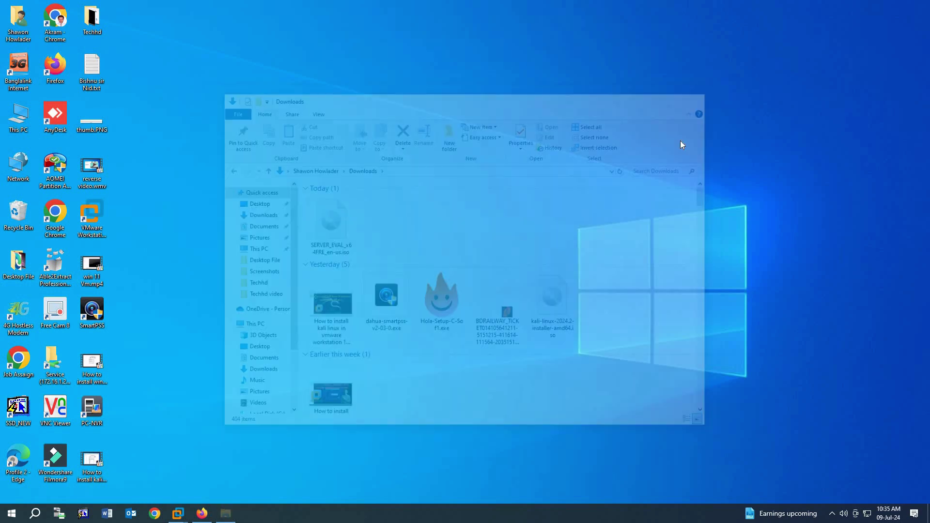